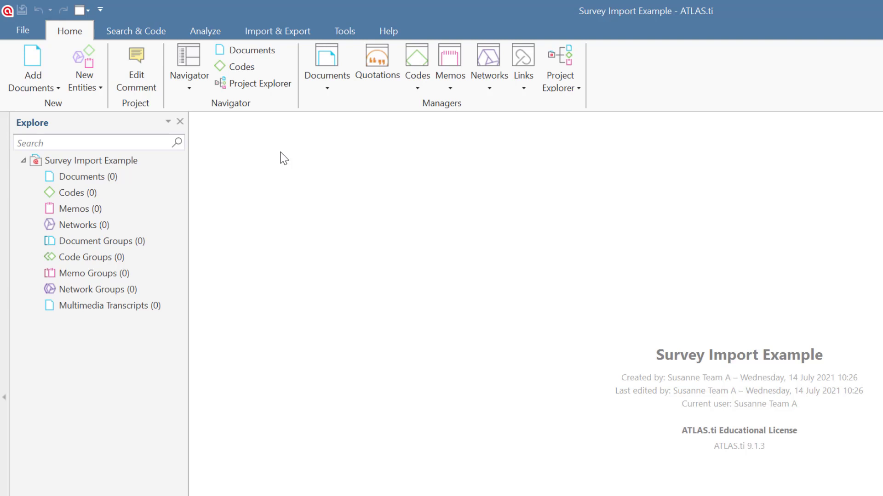
Step: Import the survey data file ch_survey.xlsx from the Desktop into the Survey Import Example project
left_click(277, 31)
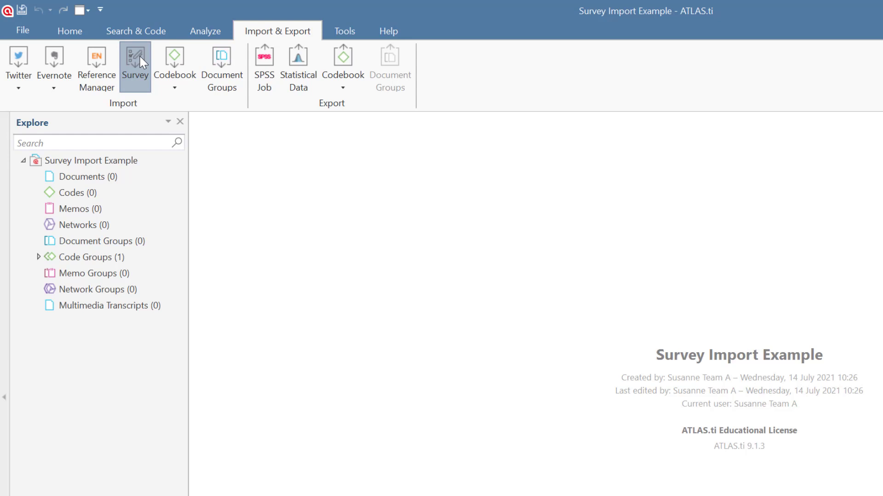
left_click(139, 56)
left_click(340, 111)
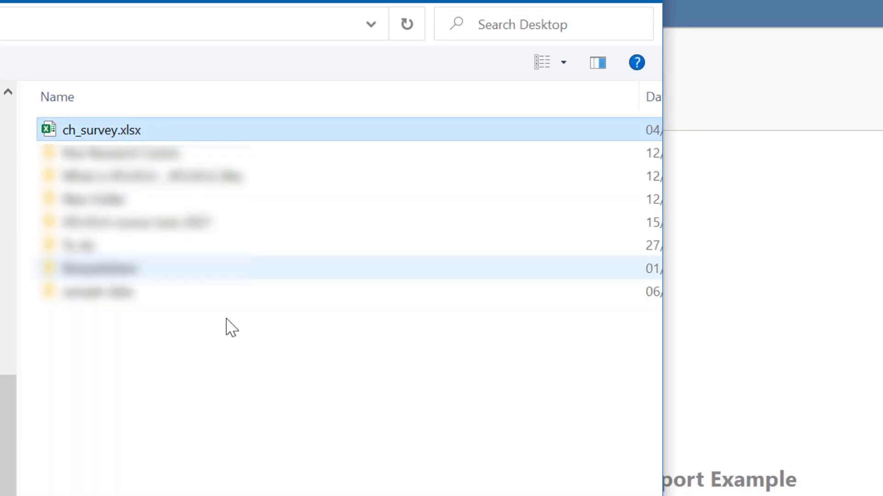
left_click(467, 474)
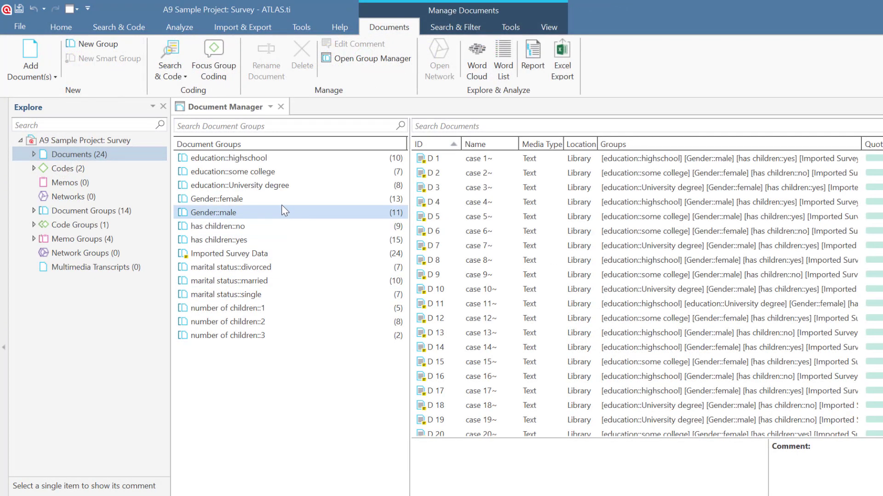
Step: Filter the document list by the Gender::female group and by the Gender::male group to review their cases
left_click(282, 204)
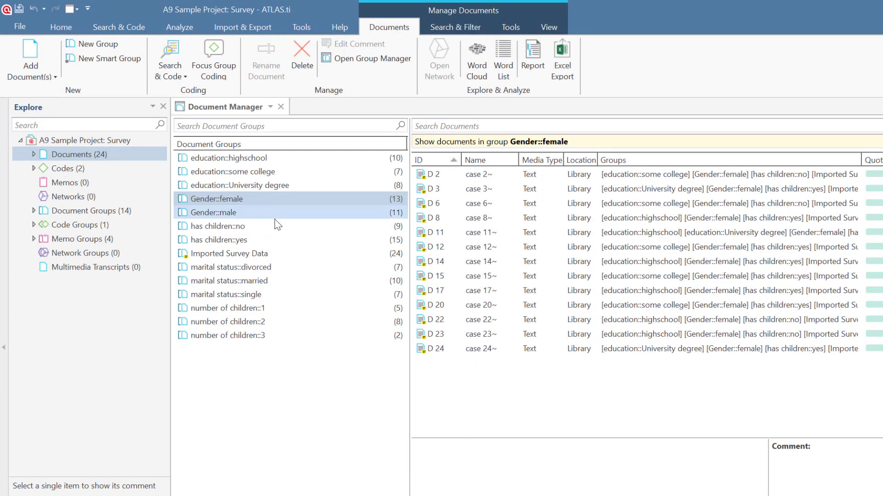
left_click(274, 216)
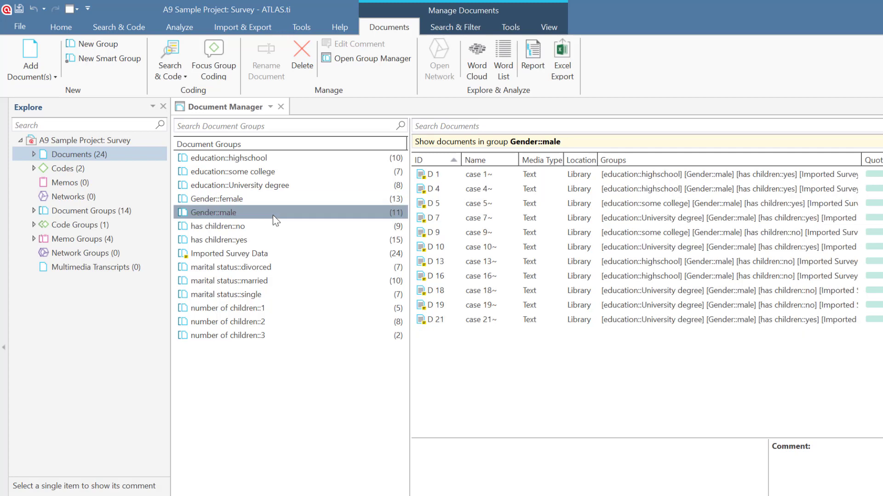
left_click(508, 234)
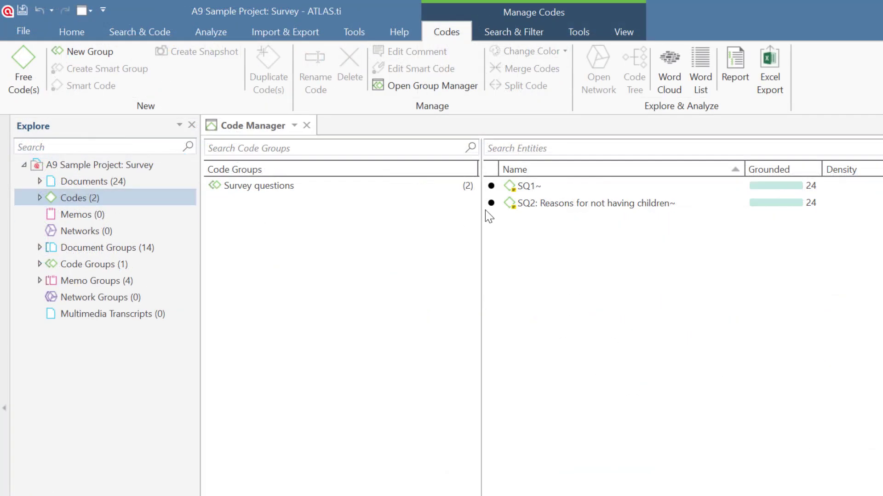
Step: Enlarge the comment area of the Code Manager and view the comments of survey question codes SQ1 and SQ2
left_click(529, 191)
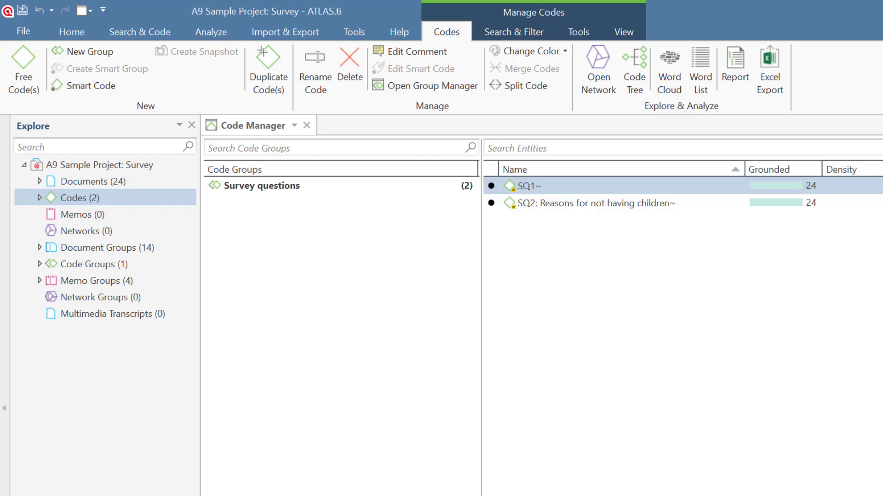
left_click_drag(608, 493, 618, 270)
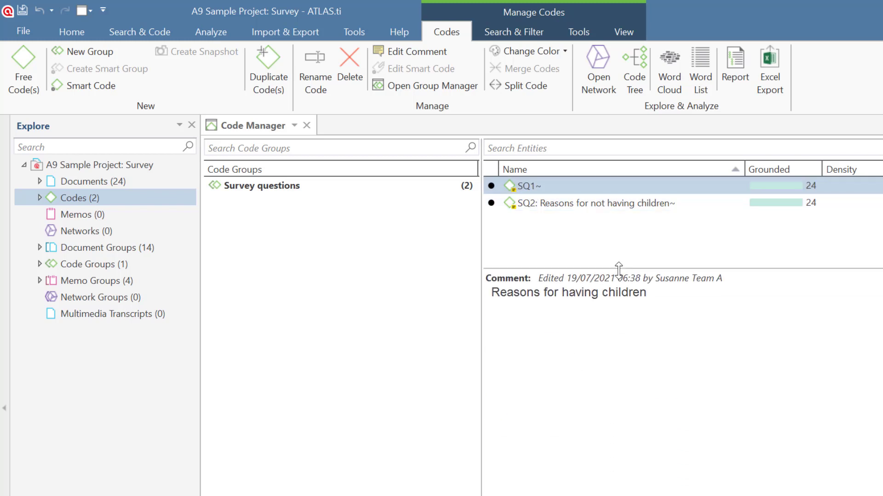
left_click(568, 205)
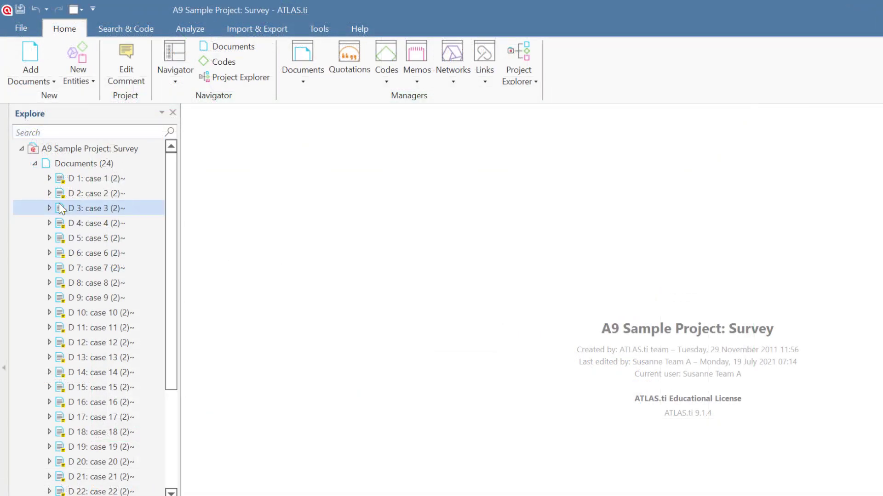
Step: Open document D 1: case 1 and highlight its answers coded with SQ1 and SQ2
double_click(103, 178)
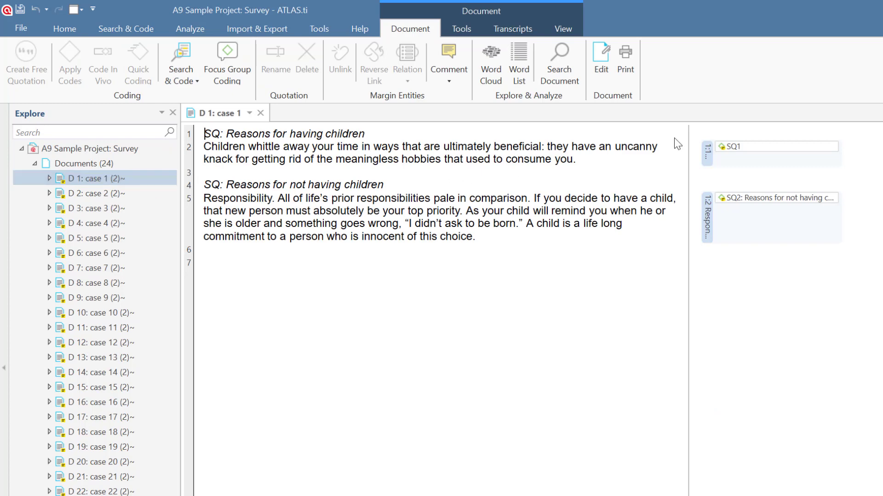
left_click(707, 150)
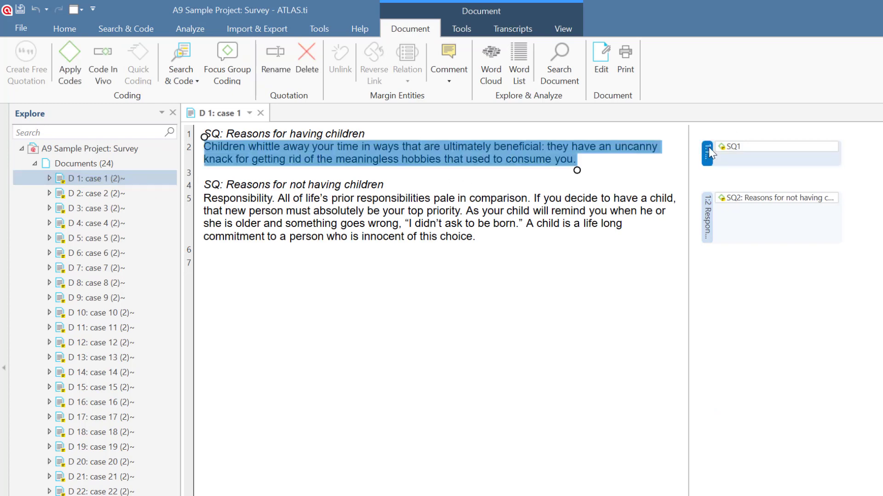
left_click(708, 198)
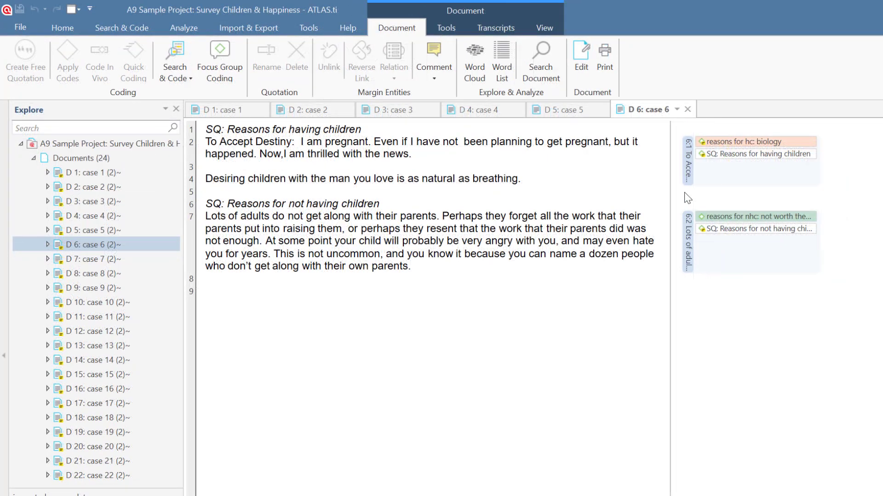
Step: Open the survey documents D 7: case 7 and D 8: case 8 to review their coded answers
left_click(86, 261)
double_click(86, 261)
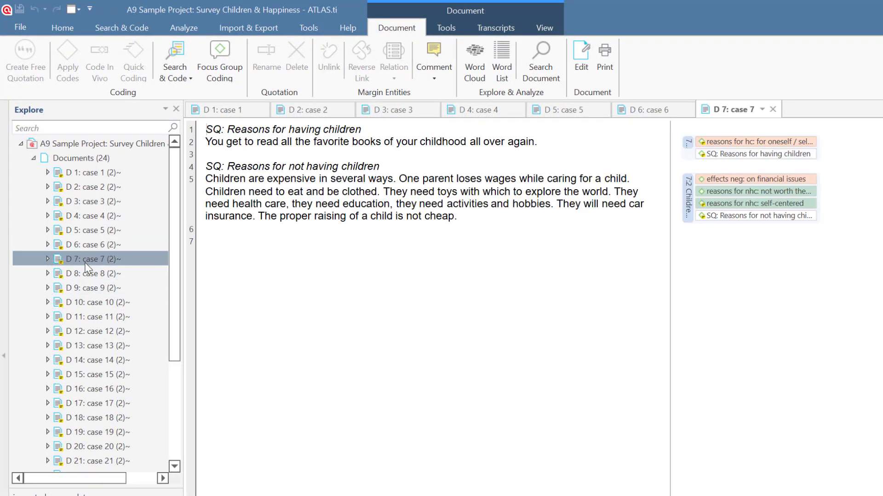
left_click(97, 278)
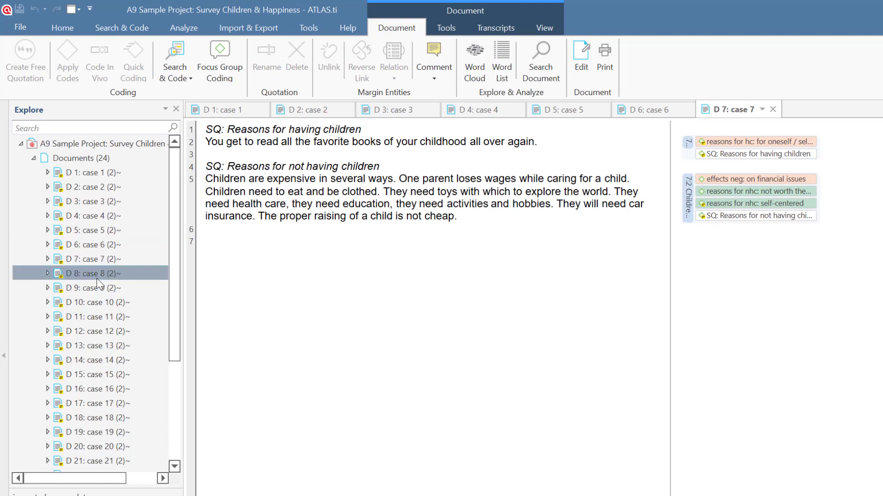
double_click(96, 278)
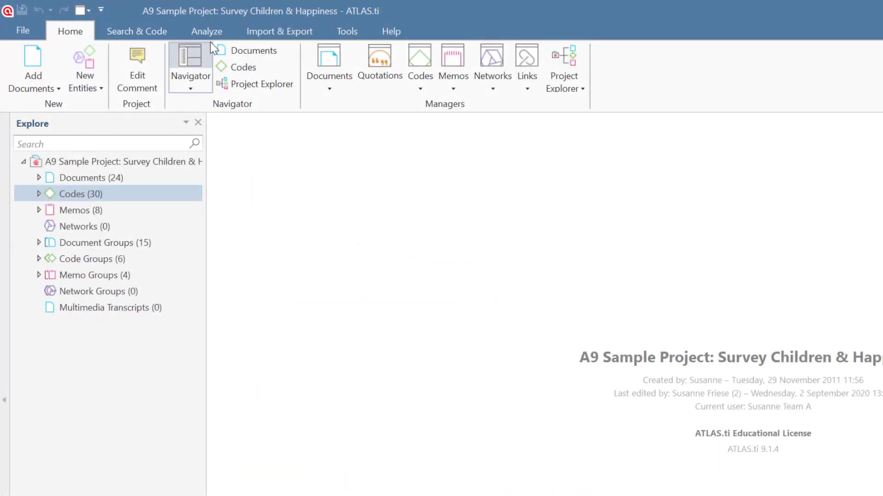
Step: Create a Code–Document Table with the document groups Gender::female and Gender::male as columns
left_click(208, 32)
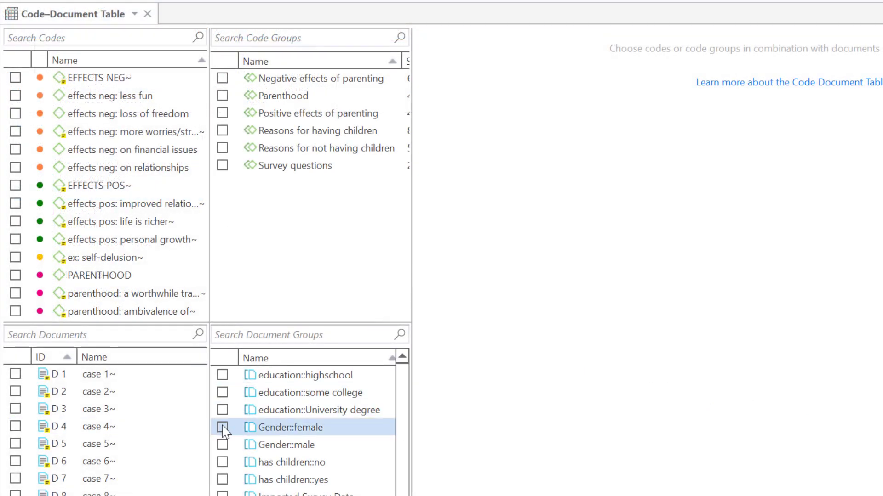
left_click(223, 428)
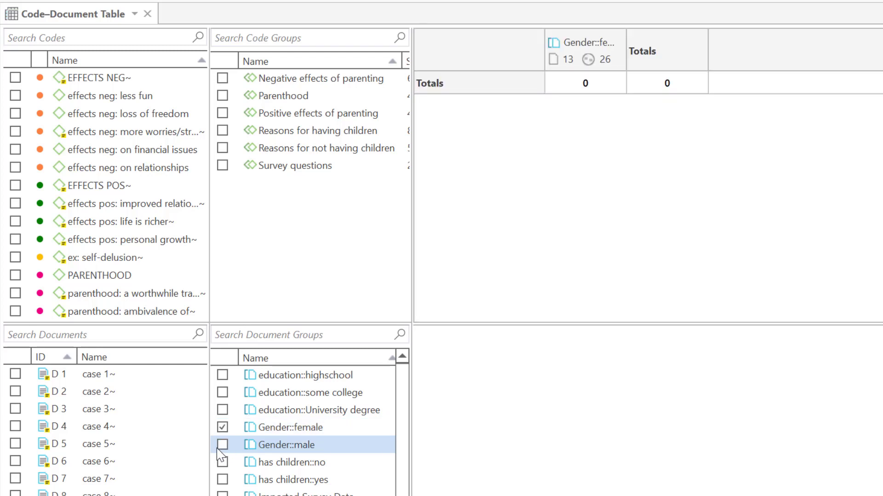
left_click(222, 445)
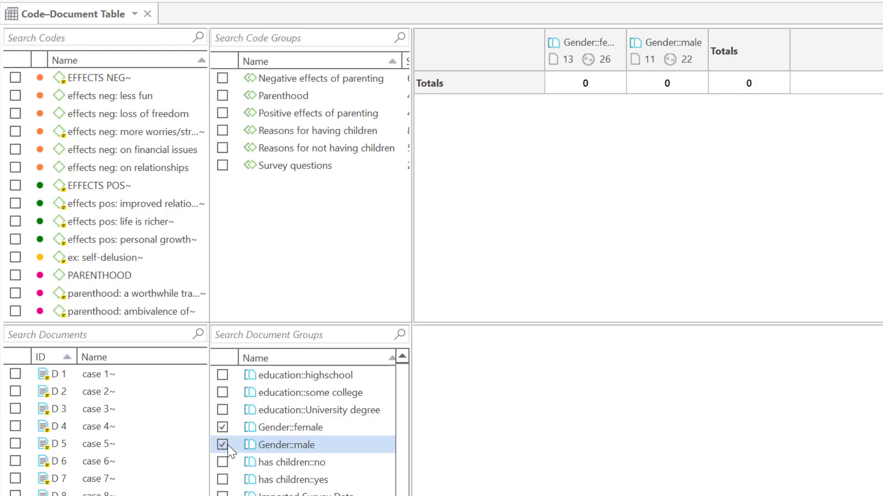
Step: Add the "reasons for hc" and "reasons for nhc" subcodes as table rows and select the Gender::female cell for unconditional love
scroll(102, 202, "down", 3)
scroll(115, 225, "down", 3)
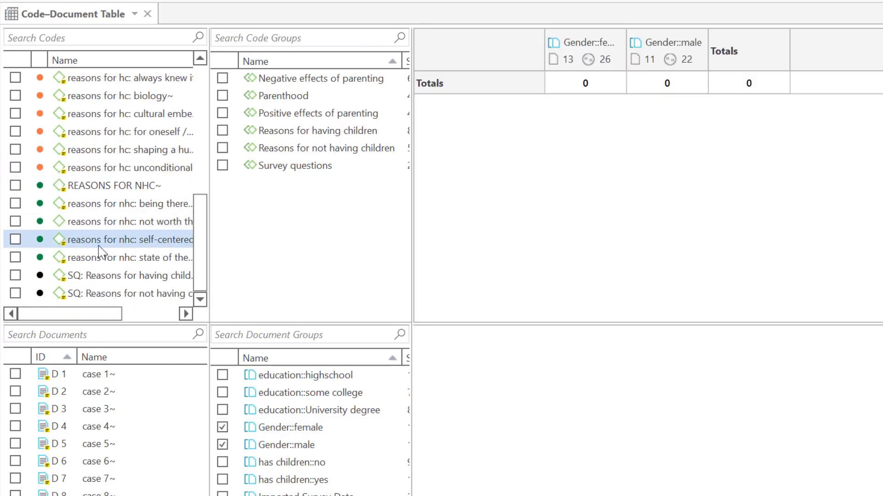
left_click(94, 257, "shift")
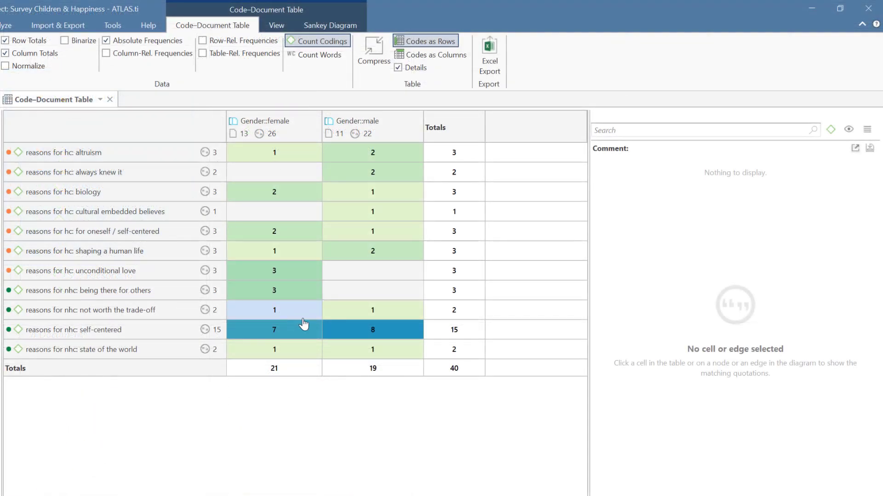
left_click(301, 272)
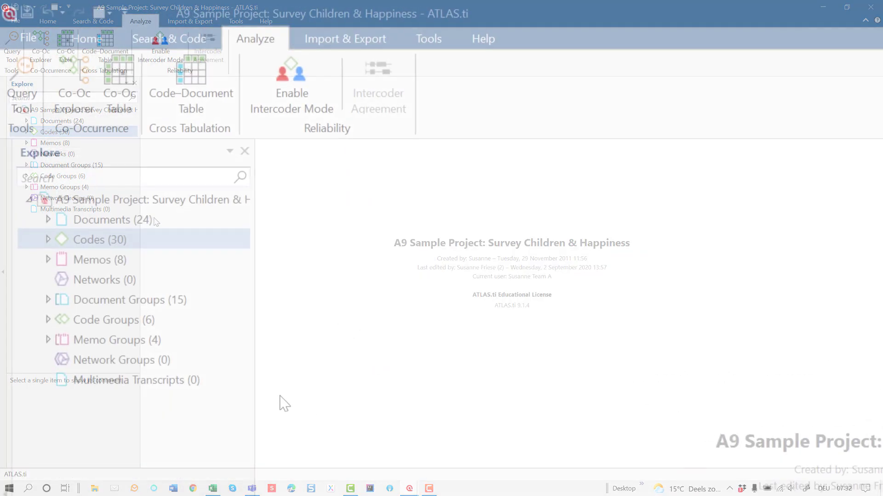
Step: Create a Code Co-Occurrence Table with SQ1: Reasons for and SQ2: Reasons against as column codes
left_click(128, 59)
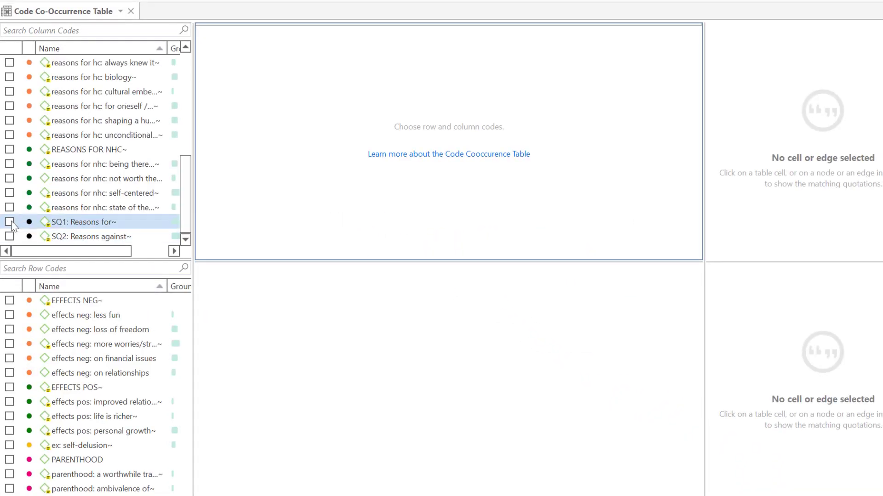
left_click(10, 222)
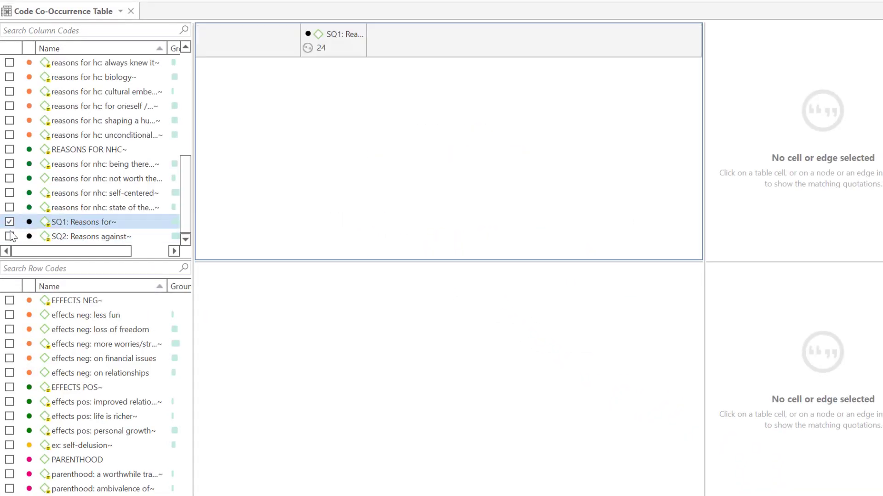
left_click(9, 237)
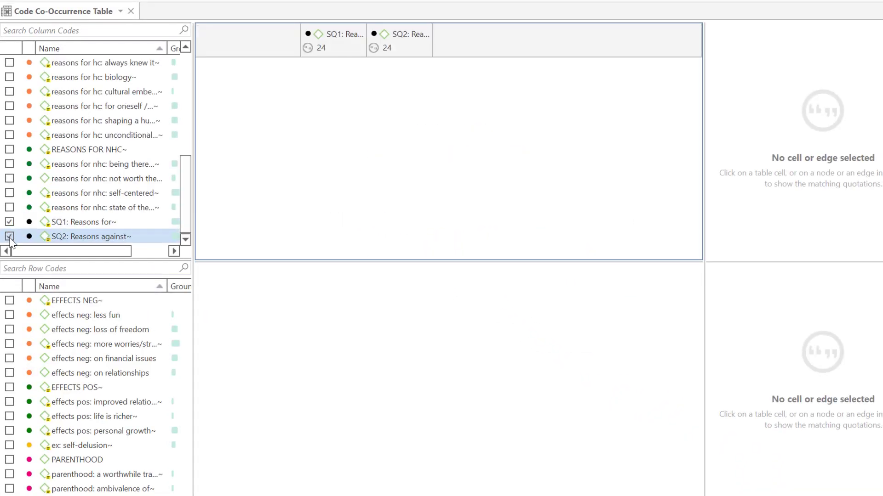
Step: Add the five "effects neg" subcodes and the three "effects pos" subcodes as row codes of the co-occurrence table
left_click_drag(54, 316, 54, 371)
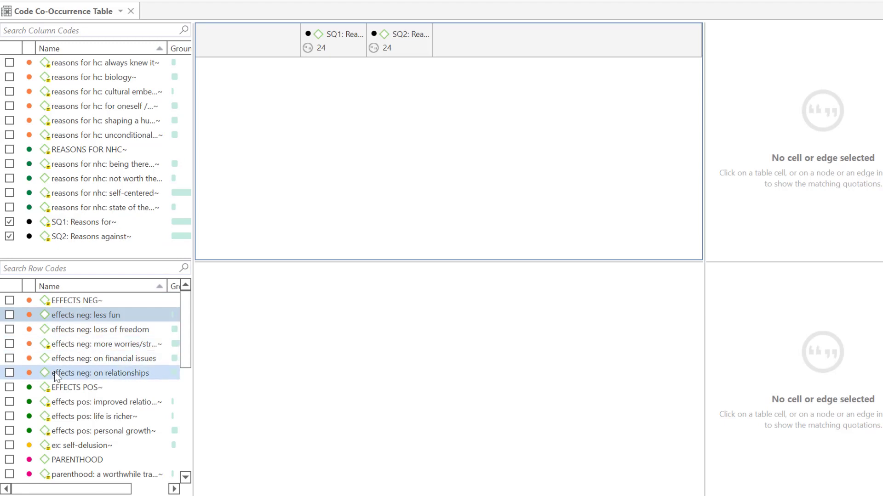
key("space")
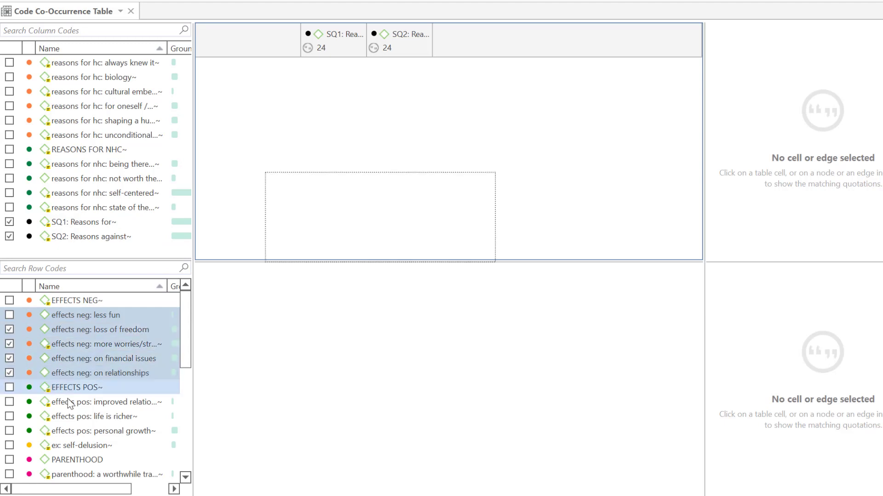
left_click(65, 403)
left_click(66, 430, "shift")
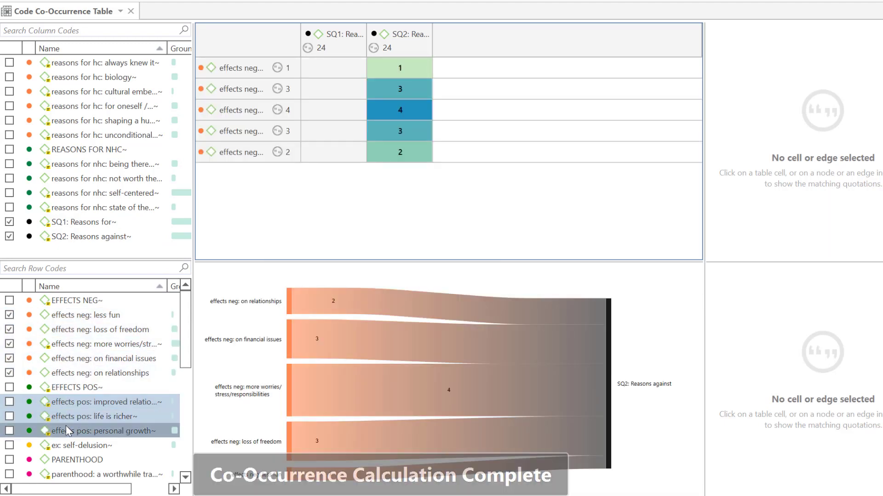
key("space")
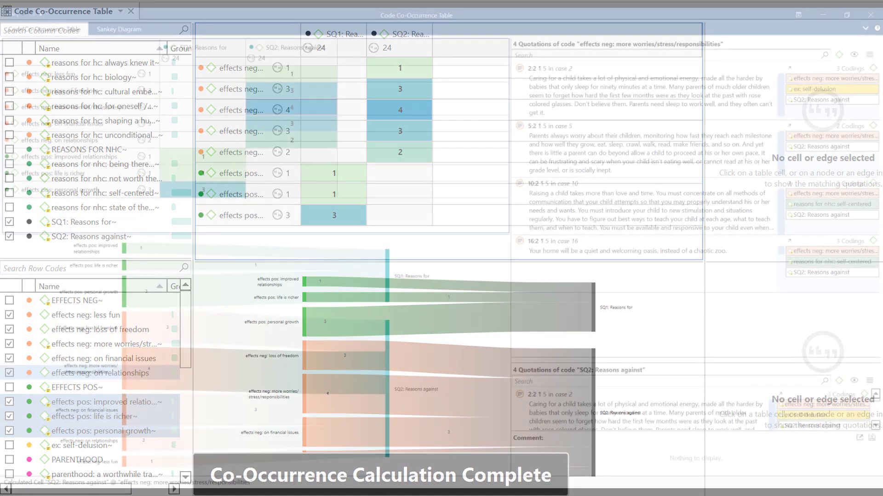